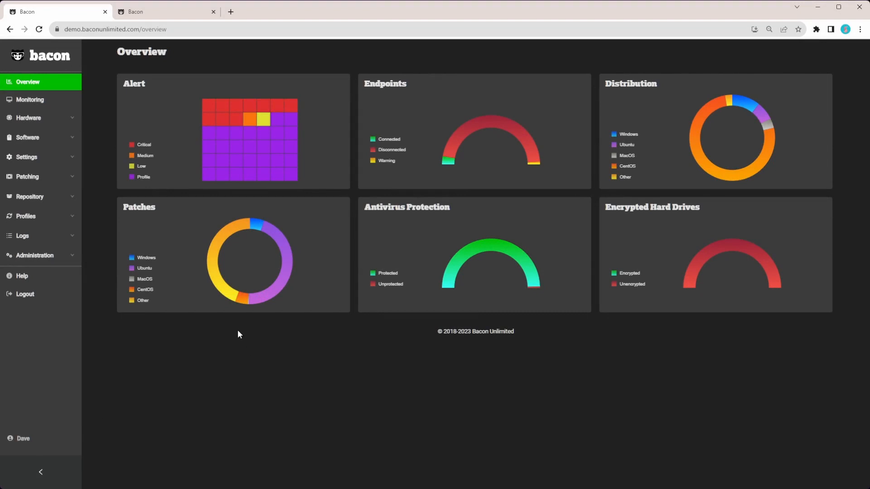
- Select all four connected Windows endpoints in the hardware endpoint list and open patch installation for them
{"action": "left_click", "coordinate": [65, 119]}
{"action": "left_click", "coordinate": [58, 140]}
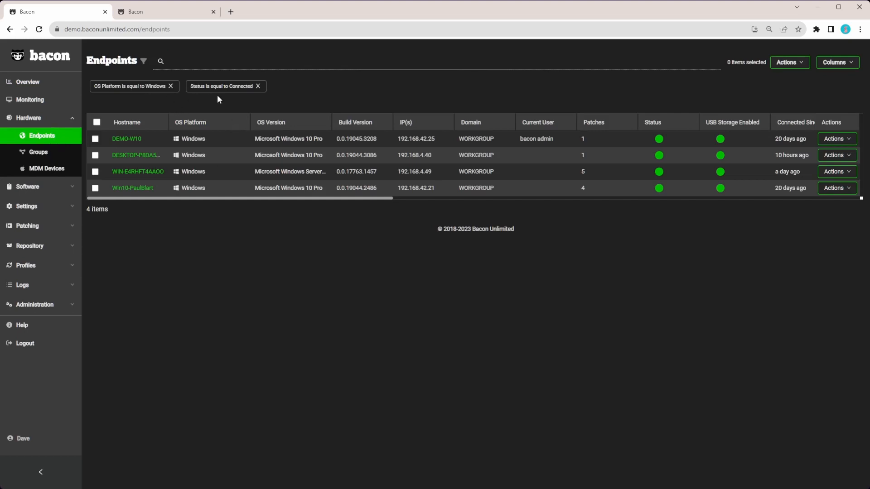
{"action": "left_click", "coordinate": [96, 188]}
{"action": "left_click", "coordinate": [95, 172]}
{"action": "left_click", "coordinate": [95, 155]}
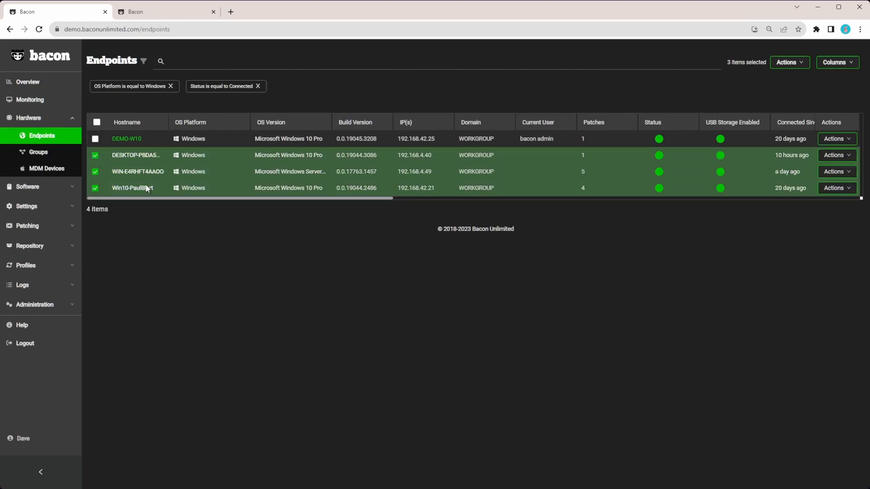
{"action": "left_click", "coordinate": [95, 139]}
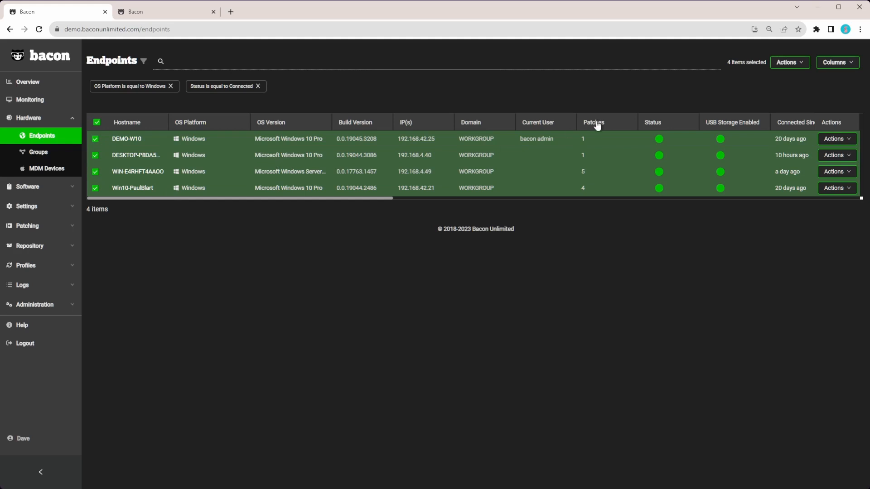
{"action": "left_click", "coordinate": [794, 65]}
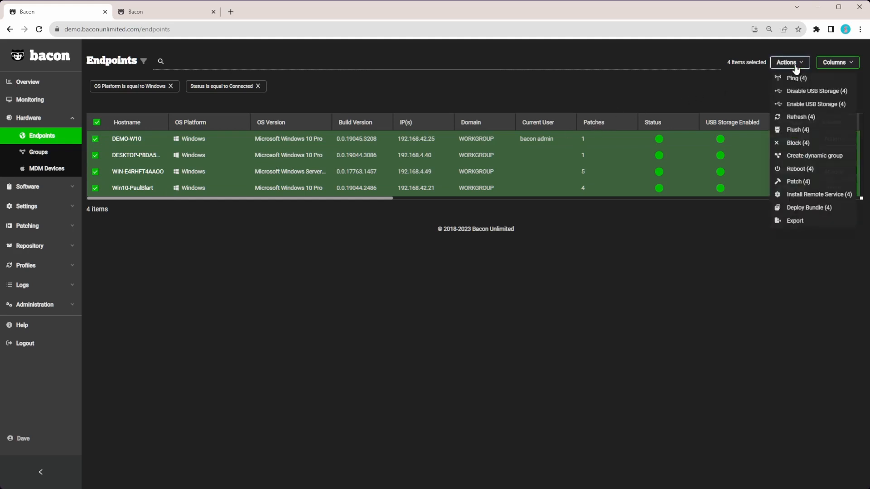
{"action": "left_click", "coordinate": [807, 186]}
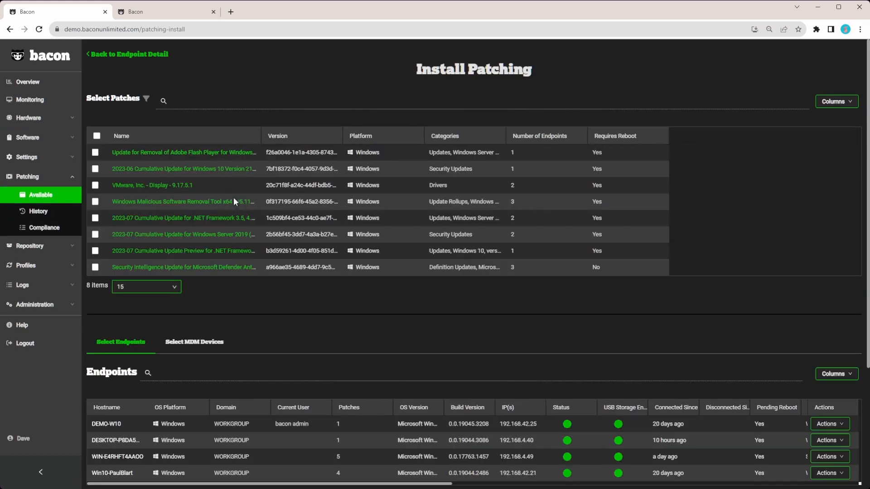
- Select the Windows Malicious Software Removal Tool patch and the three 2023-07 cumulative updates for .NET Framework and Windows Server 2019
{"action": "left_click", "coordinate": [95, 202]}
{"action": "left_click", "coordinate": [95, 218]}
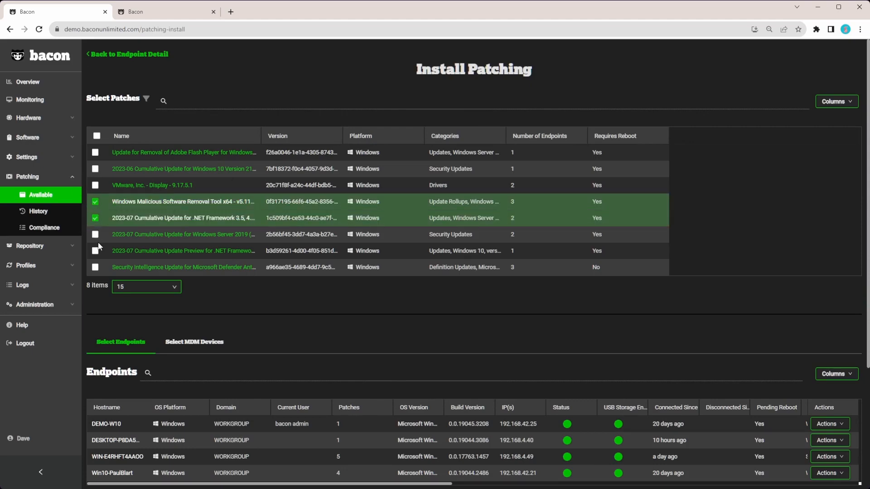
{"action": "left_click", "coordinate": [95, 234]}
{"action": "left_click", "coordinate": [95, 250]}
- Review the selected patches, the target endpoints and the execution scheduling options of the patch installation
{"action": "scroll", "coordinate": [407, 361], "scroll_direction": "down", "scroll_amount": 1}
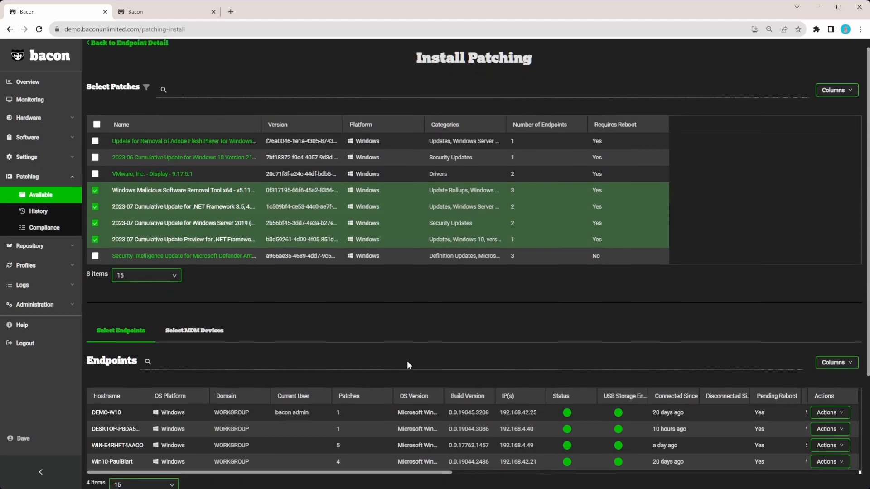
{"action": "scroll", "coordinate": [407, 360], "scroll_direction": "down", "scroll_amount": 3}
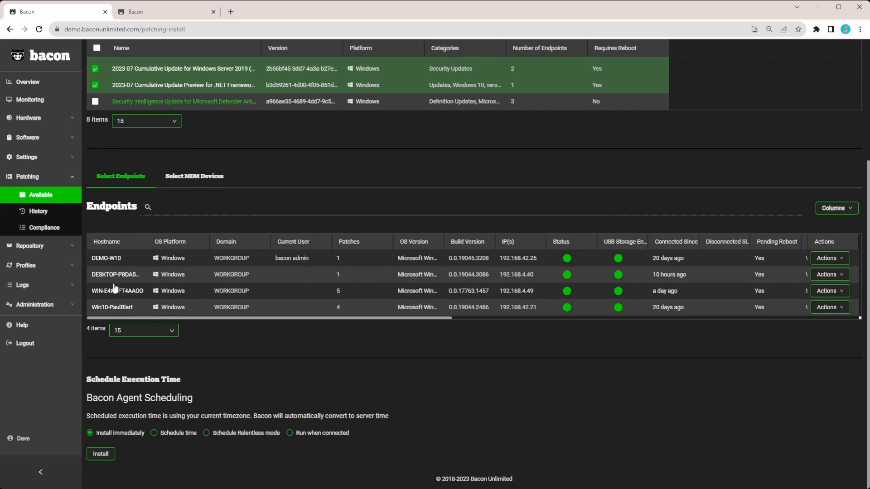
{"action": "scroll", "coordinate": [270, 252], "scroll_direction": "up", "scroll_amount": 1}
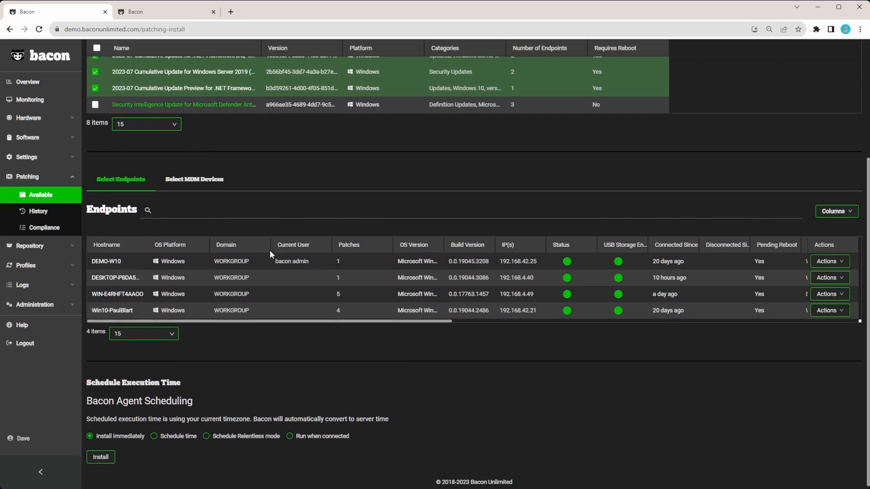
{"action": "scroll", "coordinate": [269, 253], "scroll_direction": "up", "scroll_amount": 3}
{"action": "scroll", "coordinate": [279, 281], "scroll_direction": "down", "scroll_amount": 3}
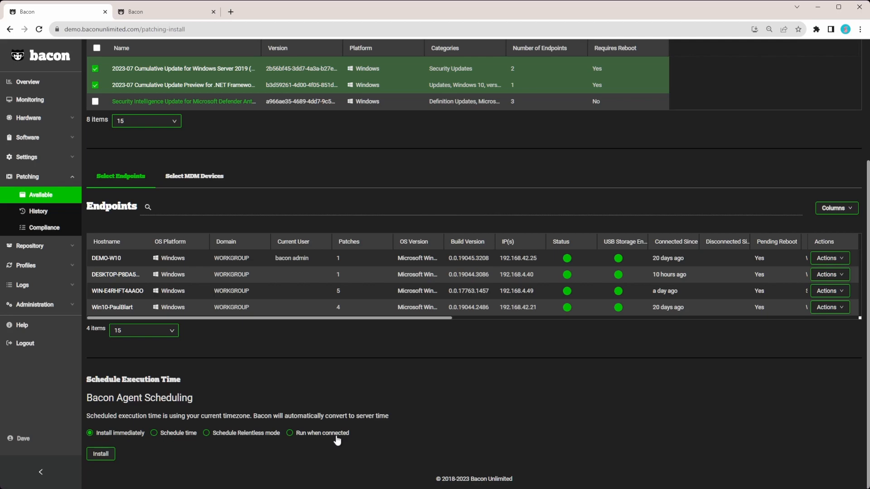
{"action": "scroll", "coordinate": [344, 405], "scroll_direction": "up", "scroll_amount": 4}
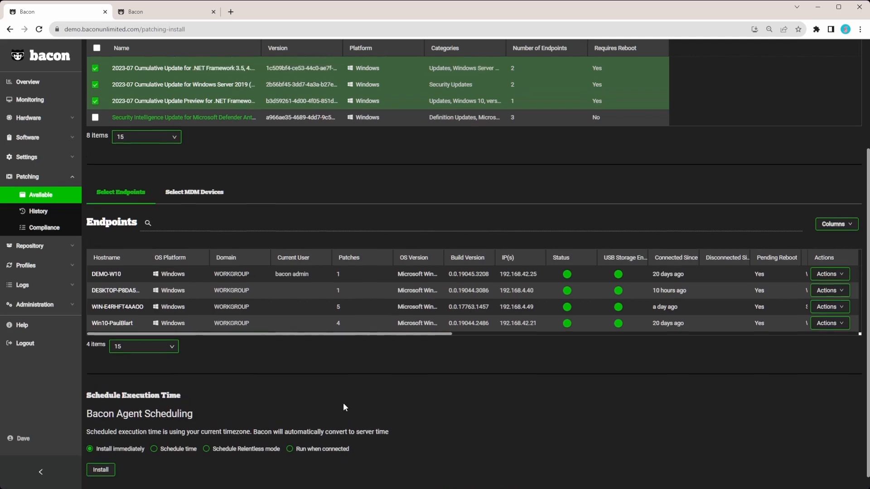
{"action": "scroll", "coordinate": [344, 402], "scroll_direction": "down", "scroll_amount": 4}
{"action": "scroll", "coordinate": [343, 402], "scroll_direction": "up", "scroll_amount": 4}
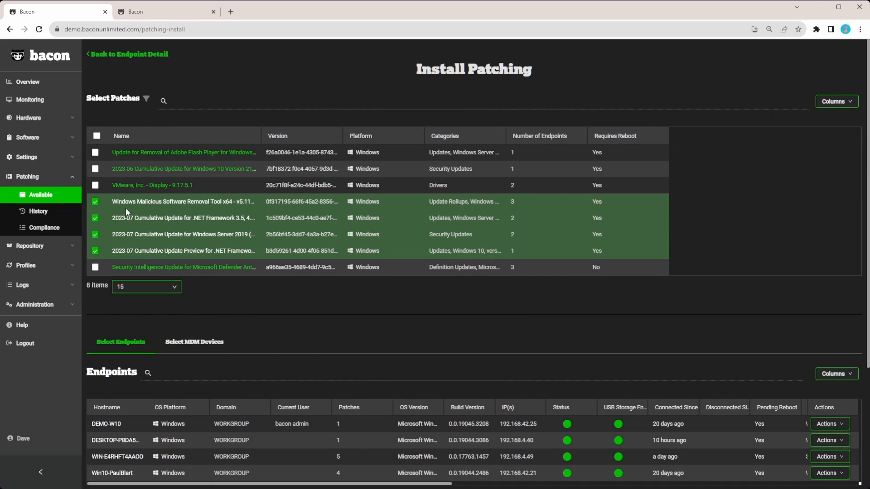
- Look through the available patches, view the details of the Serbian (Latin) Language Pack and return to the patch list
{"action": "left_click", "coordinate": [45, 197]}
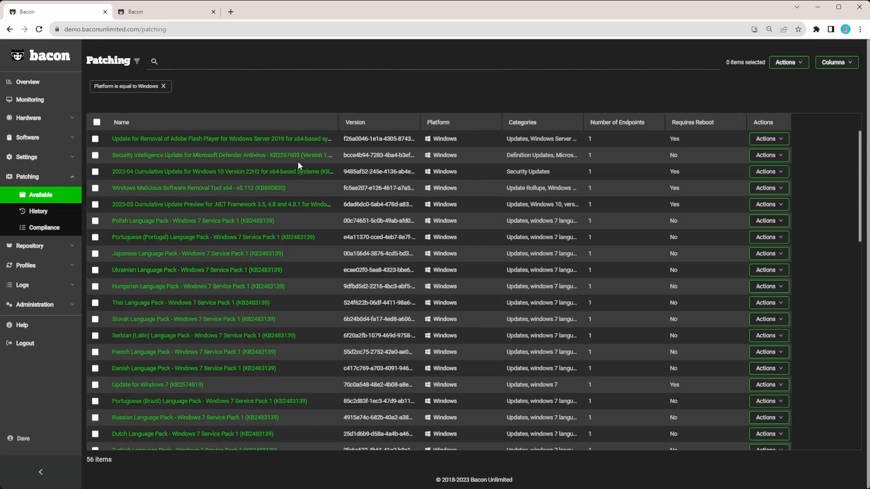
{"action": "scroll", "coordinate": [298, 163], "scroll_direction": "down", "scroll_amount": 5}
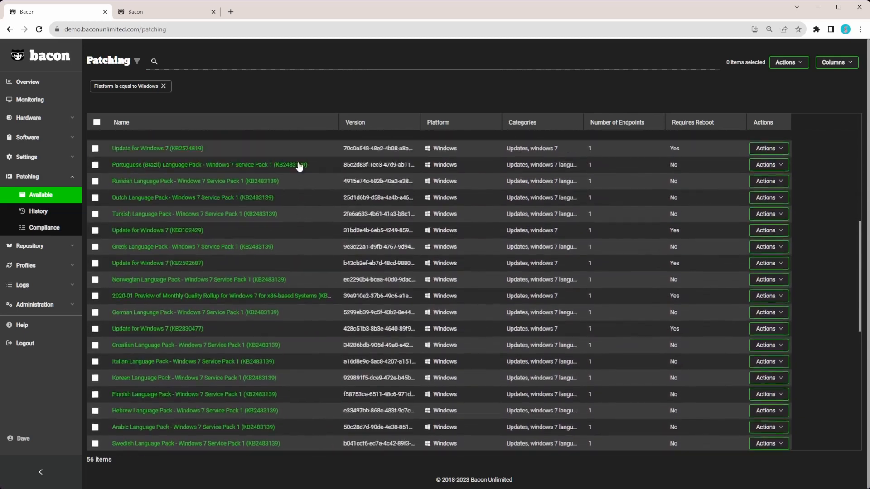
{"action": "scroll", "coordinate": [292, 178], "scroll_direction": "up", "scroll_amount": 2}
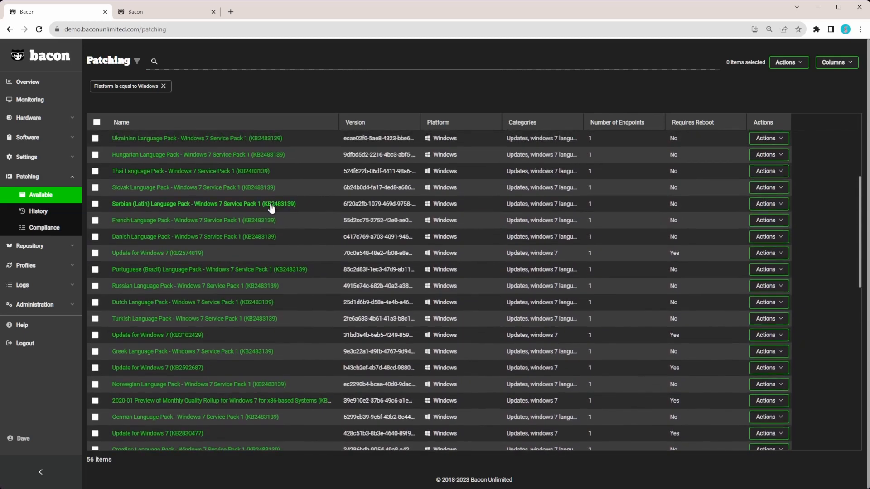
{"action": "left_click", "coordinate": [271, 205]}
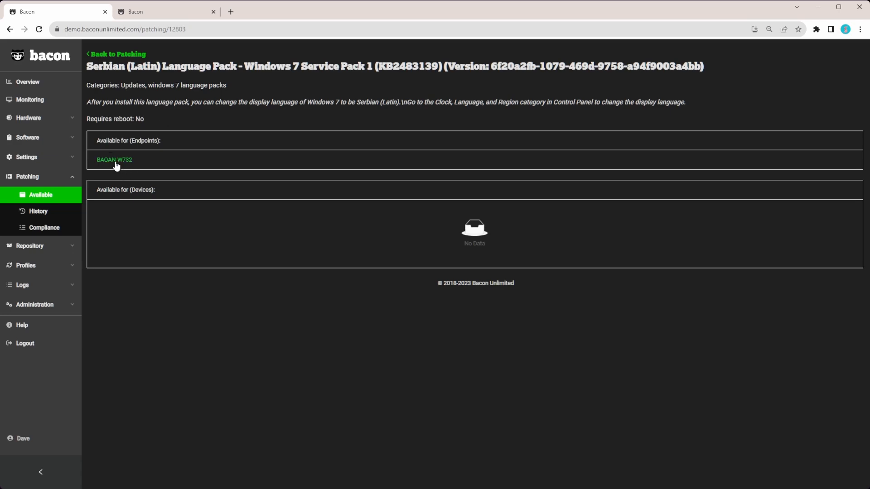
{"action": "left_click", "coordinate": [121, 54]}
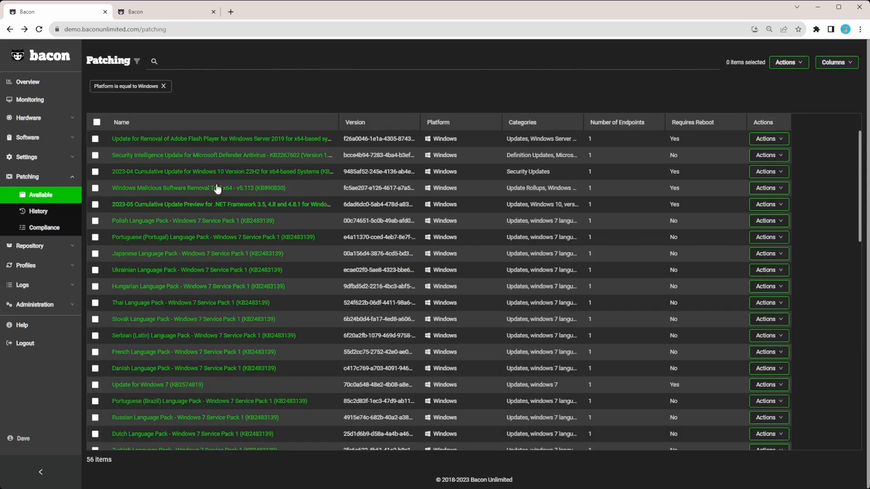
- Select the Adobe Flash Player removal, Defender Antivirus, 2023-04 Windows 10 Version 22H2 and 2023-05 .NET Framework preview updates
{"action": "left_click", "coordinate": [95, 139]}
{"action": "left_click", "coordinate": [96, 155]}
{"action": "left_click", "coordinate": [95, 171]}
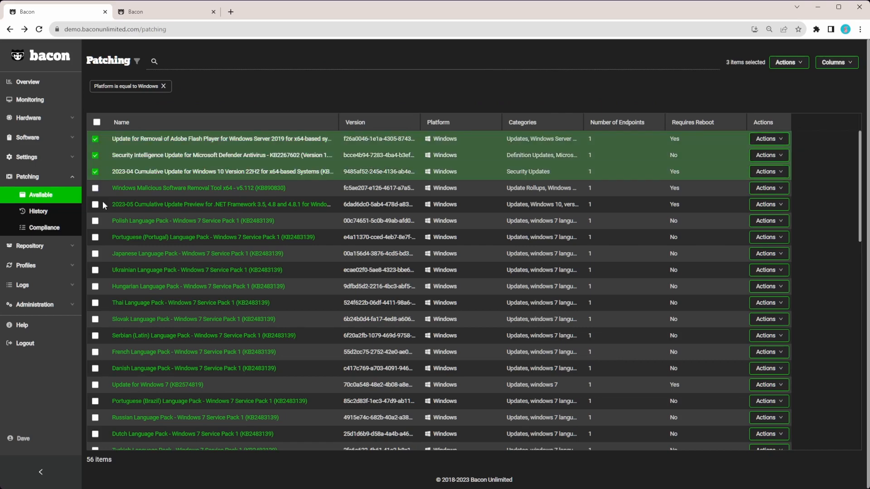
{"action": "left_click", "coordinate": [96, 205]}
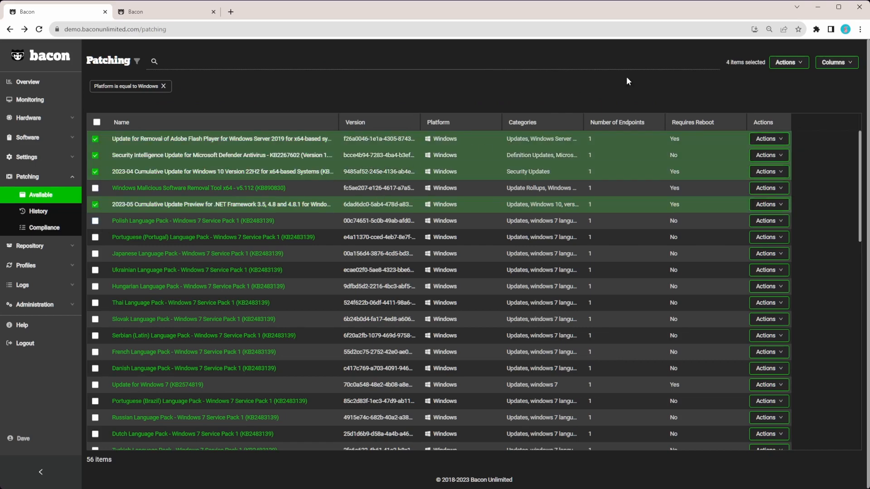
- Sort the patches by number of endpoints in descending order and add the first four to the selection
{"action": "left_click", "coordinate": [634, 123]}
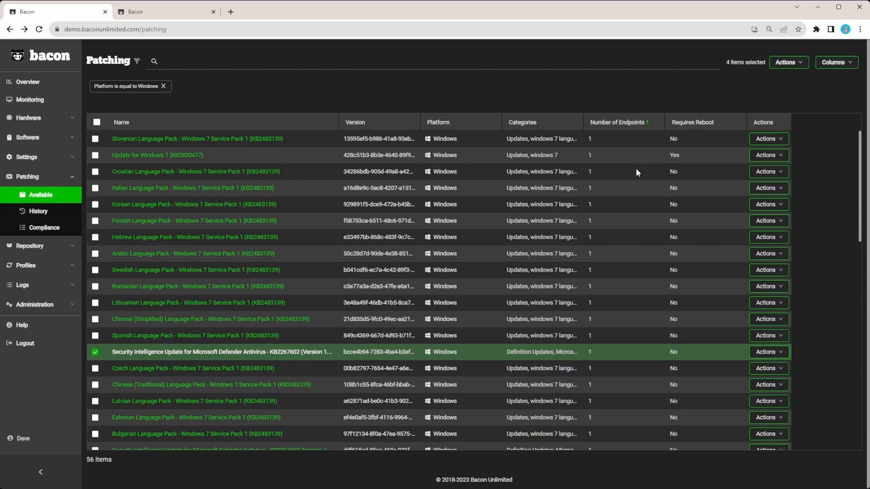
{"action": "left_click", "coordinate": [626, 125]}
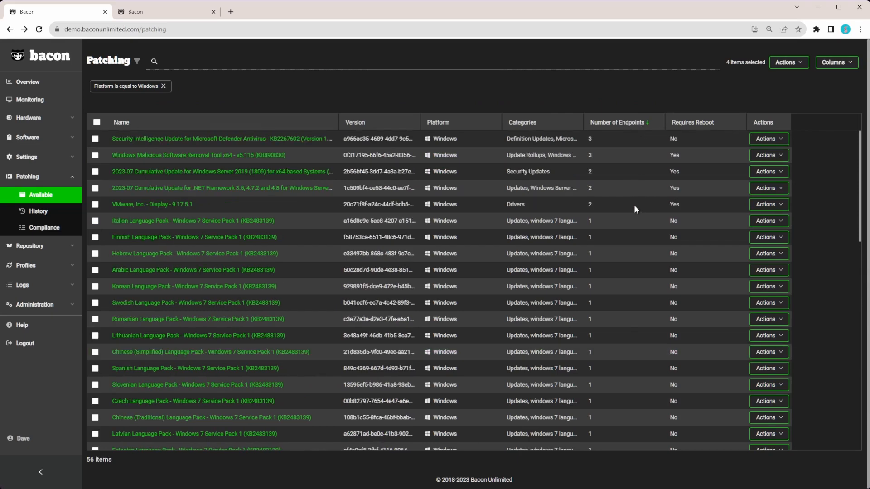
{"action": "left_click", "coordinate": [95, 138]}
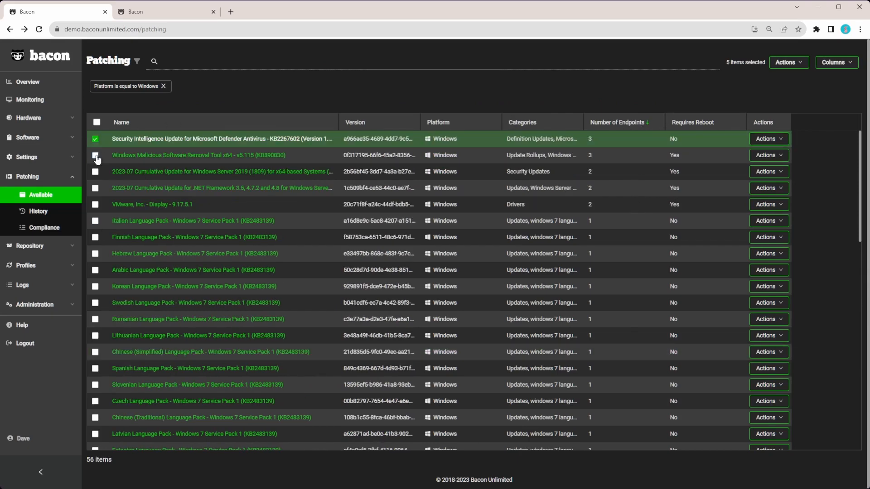
{"action": "left_click", "coordinate": [95, 155]}
{"action": "left_click", "coordinate": [95, 172]}
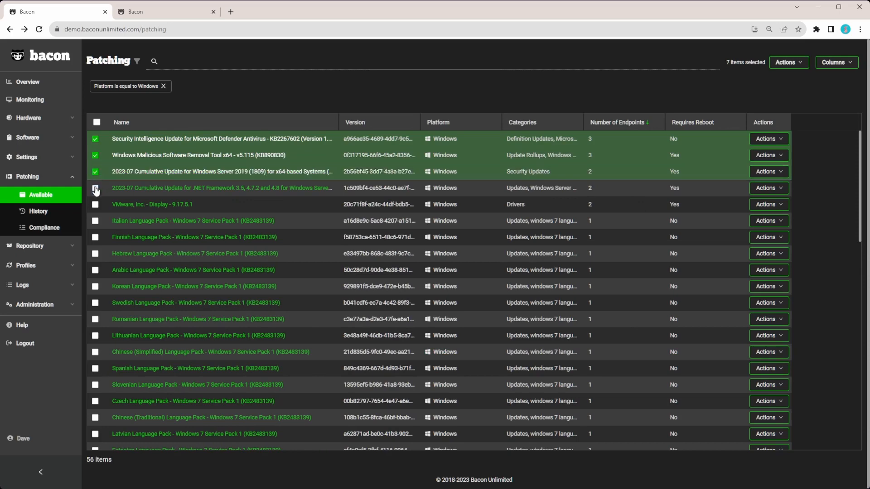
{"action": "left_click", "coordinate": [96, 188]}
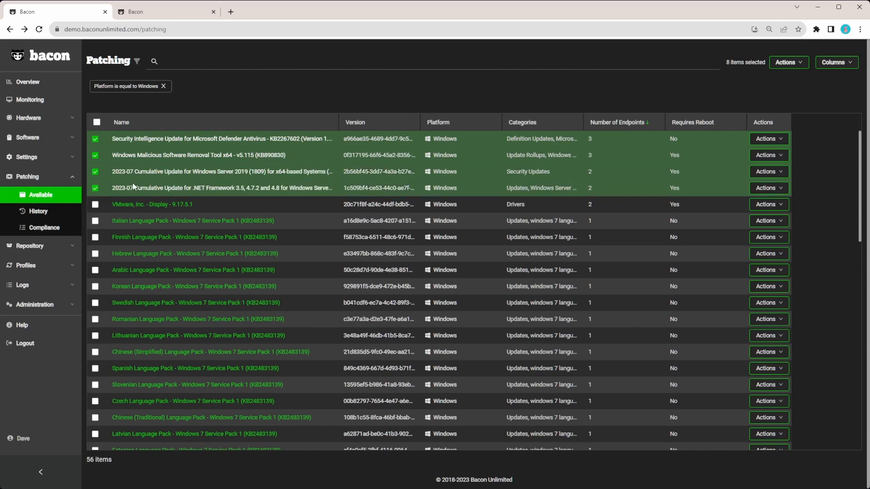
- Open the installation of the eight selected patches and sort them so those requiring a reboot come first
{"action": "left_click", "coordinate": [803, 67]}
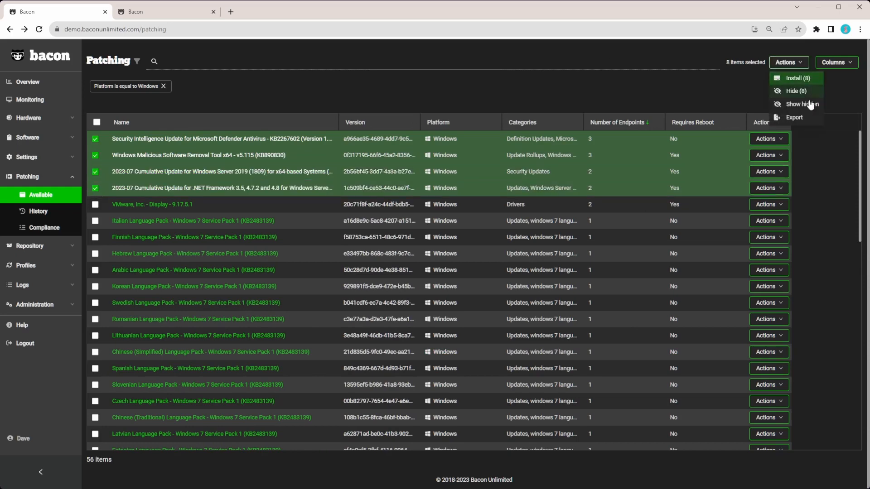
{"action": "left_click", "coordinate": [809, 79]}
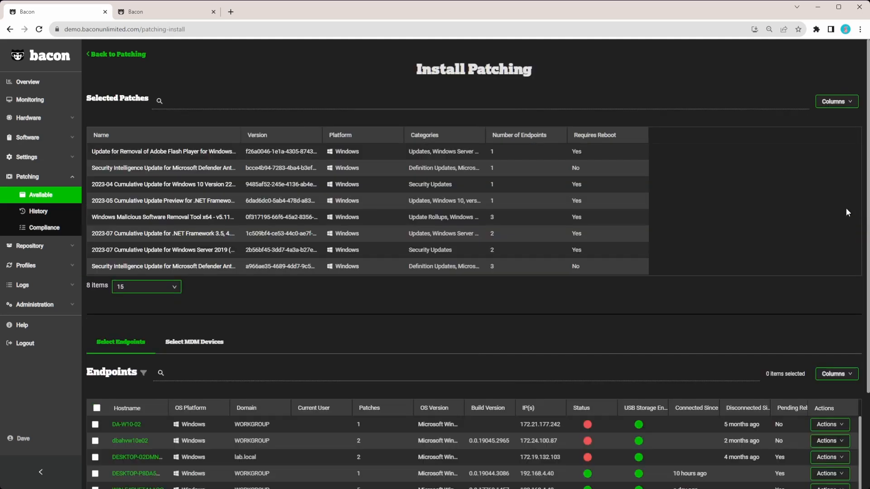
{"action": "left_click", "coordinate": [591, 140]}
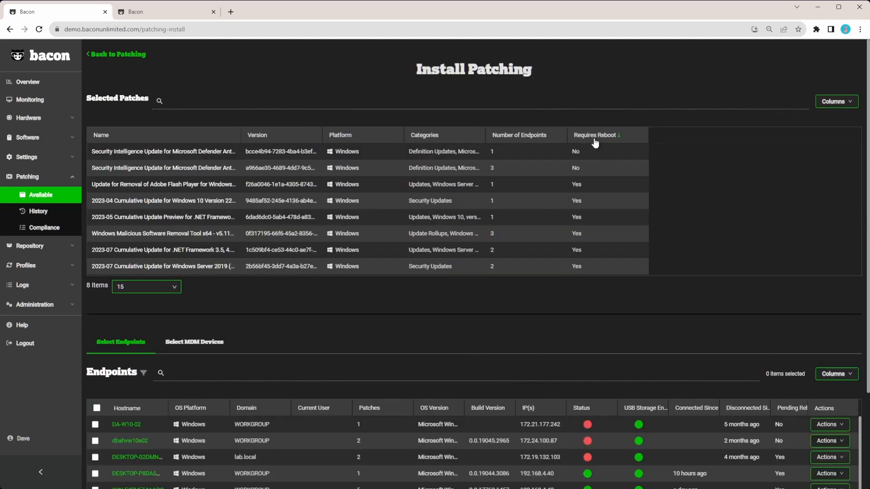
{"action": "left_click", "coordinate": [591, 139]}
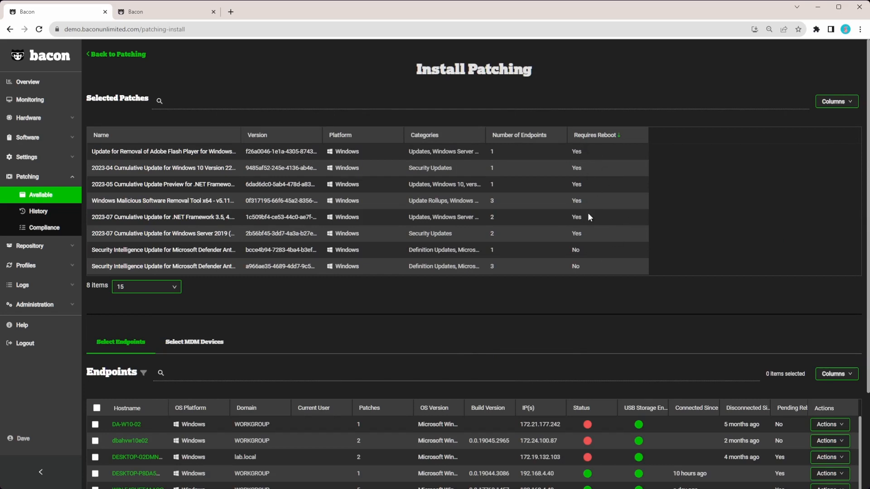
- Select all listed endpoints for the patch installation and set its execution to a scheduled time
{"action": "scroll", "coordinate": [650, 219], "scroll_direction": "down", "scroll_amount": 3}
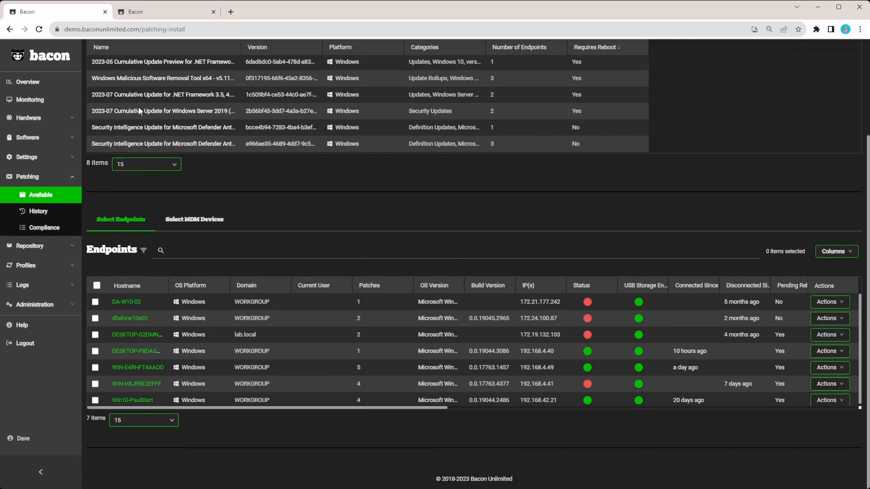
{"action": "left_click", "coordinate": [96, 286]}
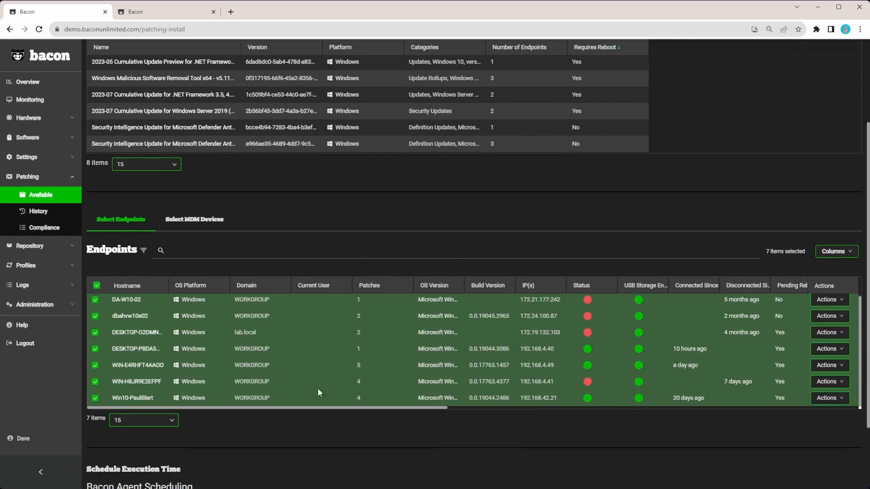
{"action": "scroll", "coordinate": [346, 473], "scroll_direction": "down", "scroll_amount": 3}
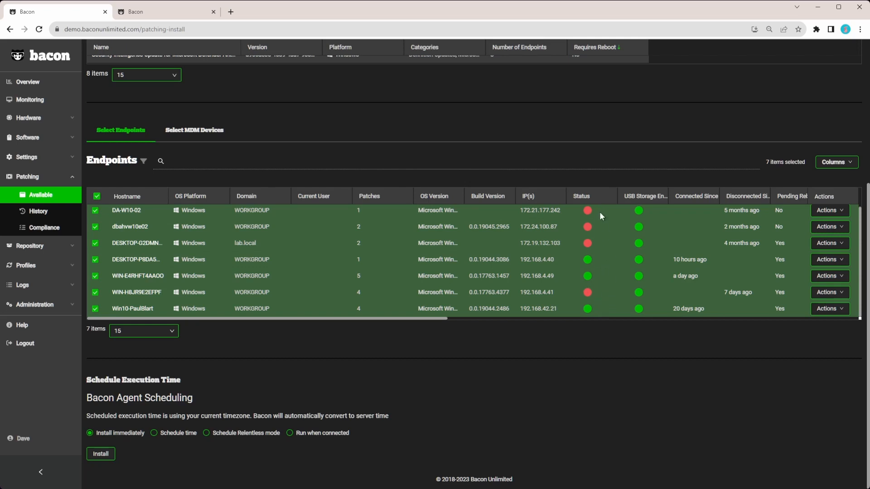
{"action": "left_click", "coordinate": [326, 435]}
{"action": "left_click", "coordinate": [169, 438]}
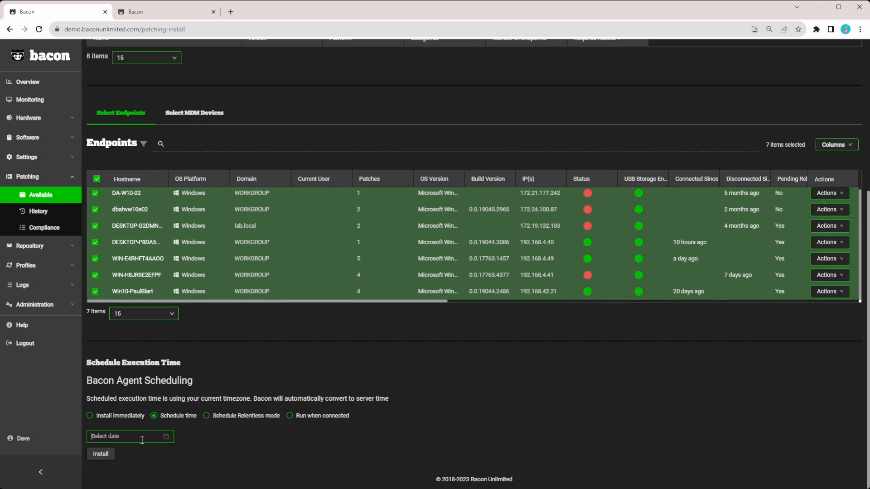
{"action": "left_click", "coordinate": [141, 440]}
{"action": "left_click", "coordinate": [172, 387]}
{"action": "left_click", "coordinate": [186, 388]}
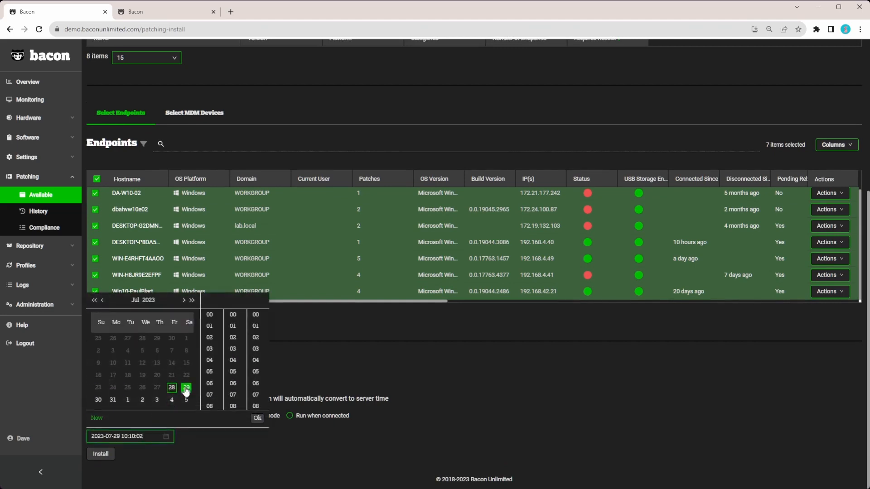
{"action": "left_click", "coordinate": [172, 388]}
{"action": "scroll", "coordinate": [213, 378], "scroll_direction": "down", "scroll_amount": 1}
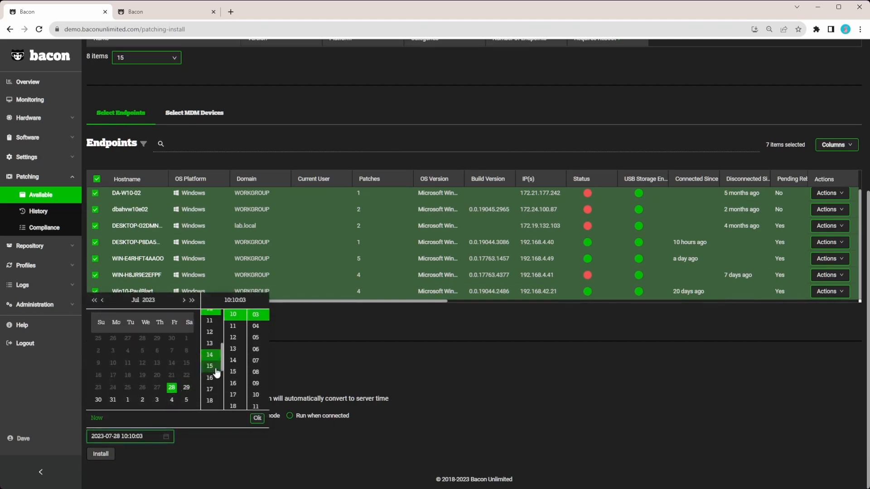
{"action": "scroll", "coordinate": [217, 372], "scroll_direction": "down", "scroll_amount": 3}
{"action": "left_click", "coordinate": [209, 344]}
{"action": "scroll", "coordinate": [235, 335], "scroll_direction": "up", "scroll_amount": 3}
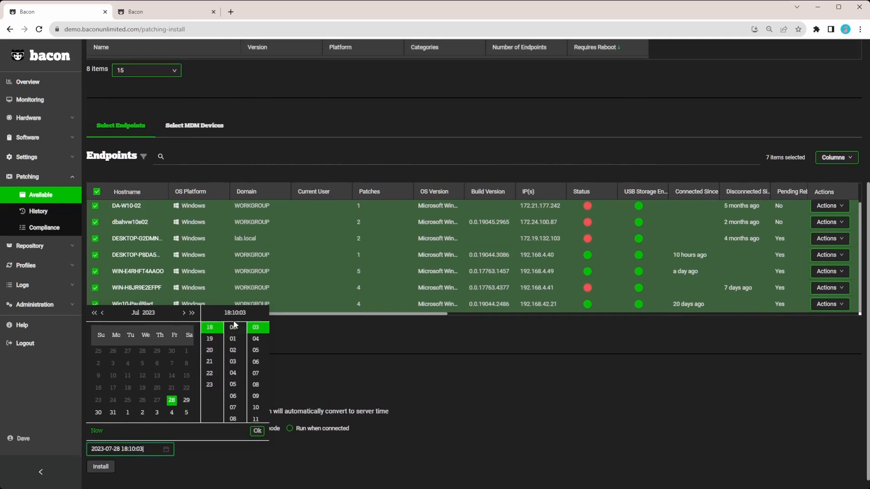
{"action": "left_click", "coordinate": [234, 326]}
{"action": "scroll", "coordinate": [257, 335], "scroll_direction": "up", "scroll_amount": 2}
{"action": "left_click", "coordinate": [257, 328]}
{"action": "left_click", "coordinate": [258, 432]}
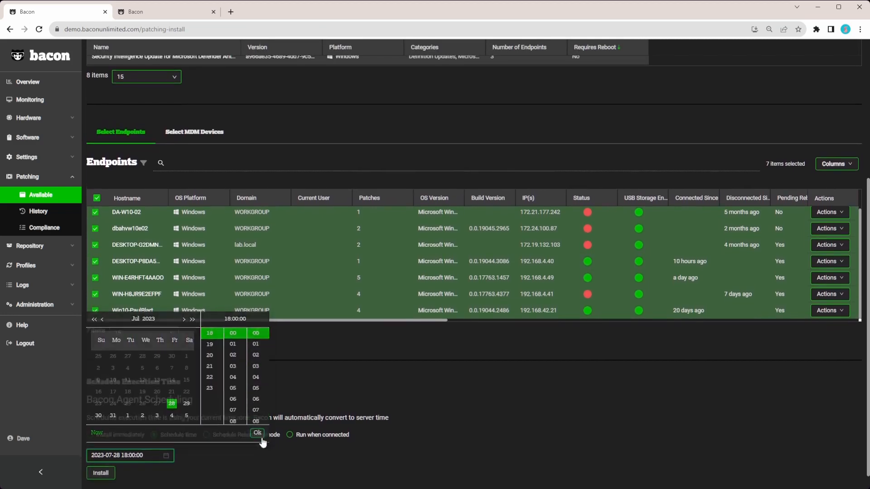
{"action": "left_click", "coordinate": [229, 453]}
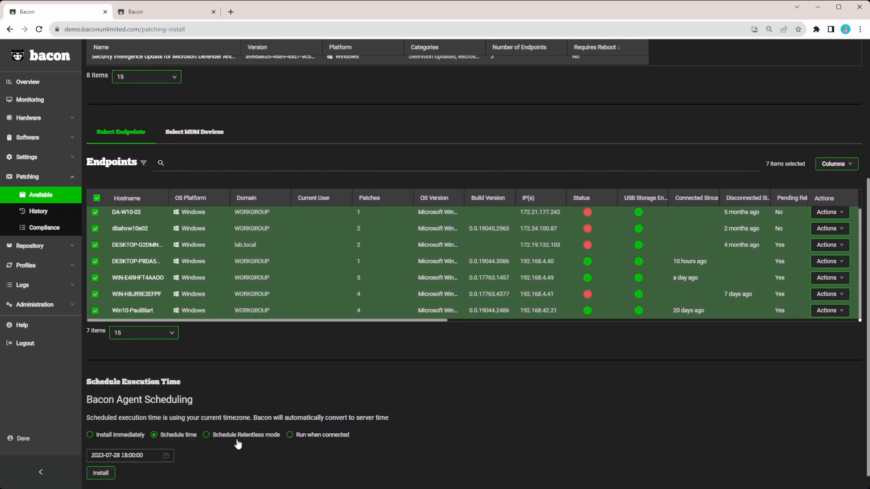
{"action": "scroll", "coordinate": [238, 442], "scroll_direction": "down", "scroll_amount": 1}
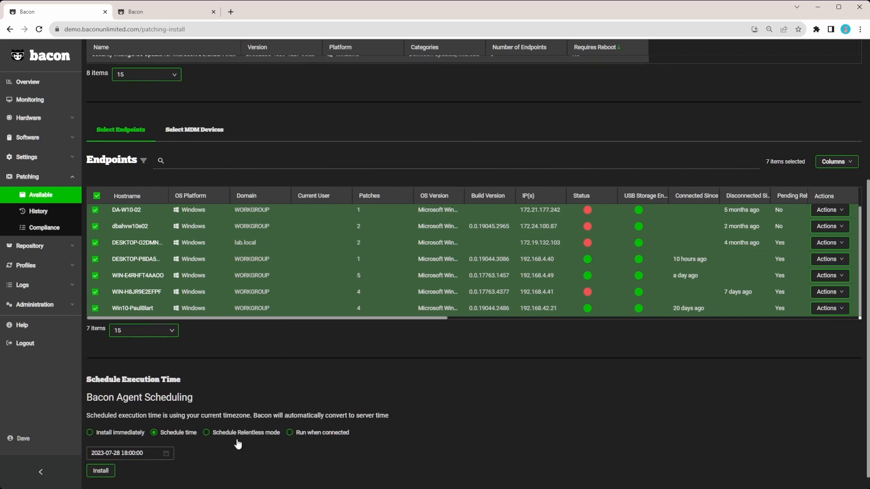
{"action": "left_click", "coordinate": [243, 417]}
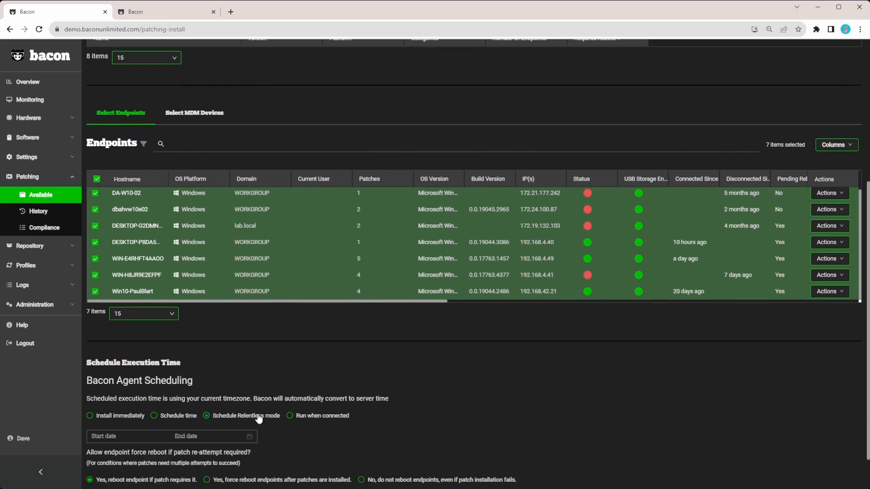
{"action": "scroll", "coordinate": [272, 424], "scroll_direction": "down", "scroll_amount": 2}
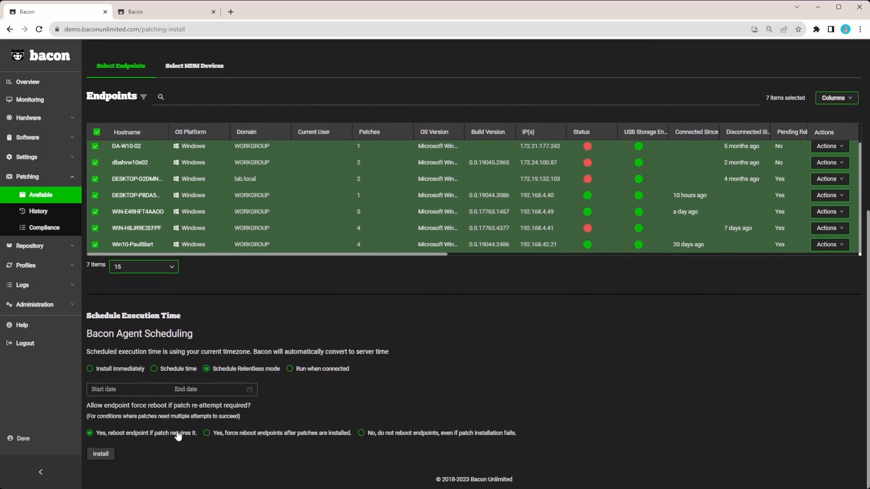
{"action": "left_click", "coordinate": [133, 390]}
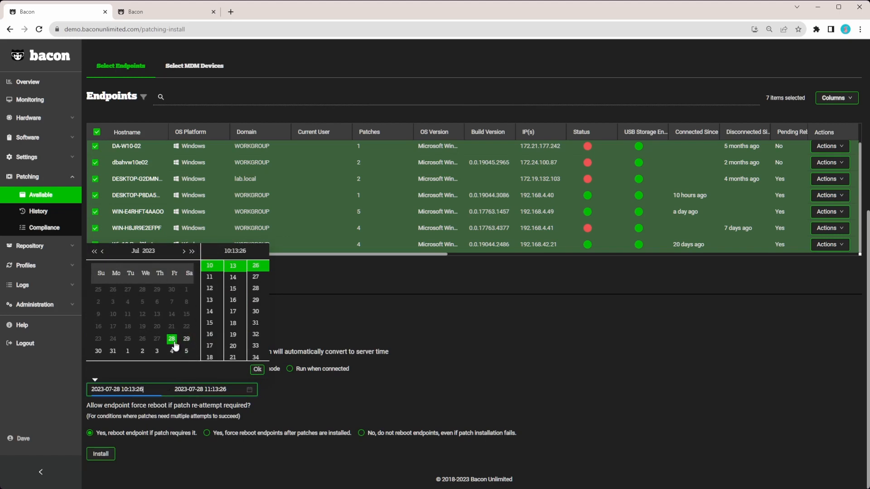
{"action": "left_click", "coordinate": [208, 390]}
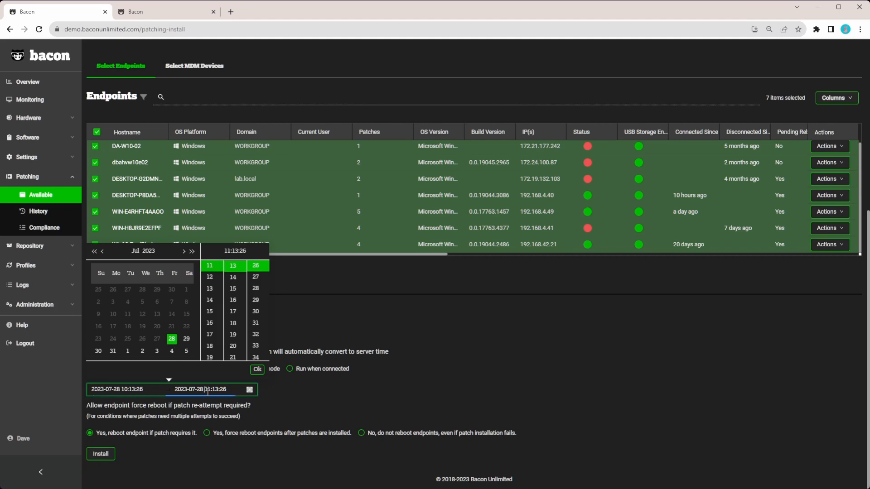
{"action": "left_click", "coordinate": [113, 351]}
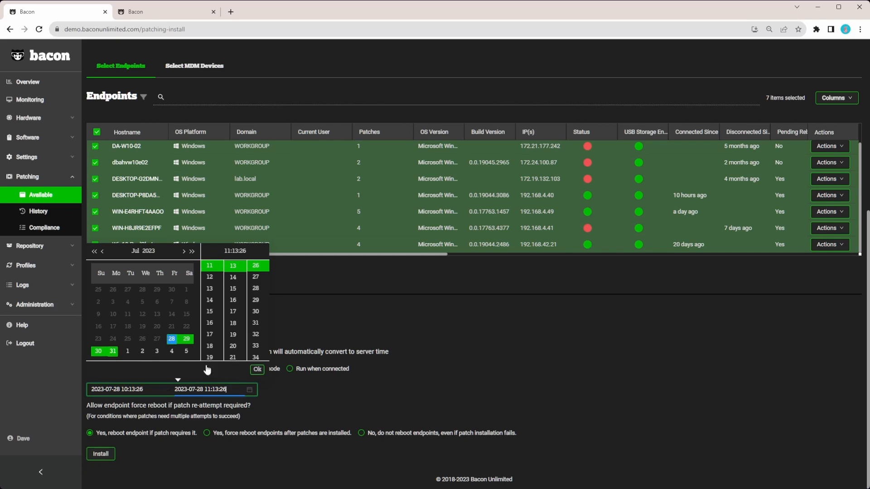
{"action": "left_click", "coordinate": [262, 373]}
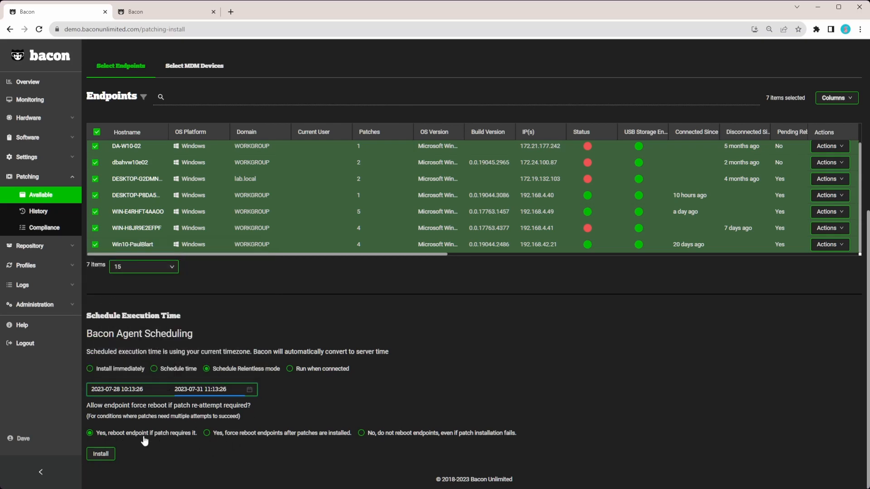
- Review which selected patches require a reboot and choose to force reboot endpoints after patches are installed
{"action": "scroll", "coordinate": [582, 357], "scroll_direction": "up", "scroll_amount": 6}
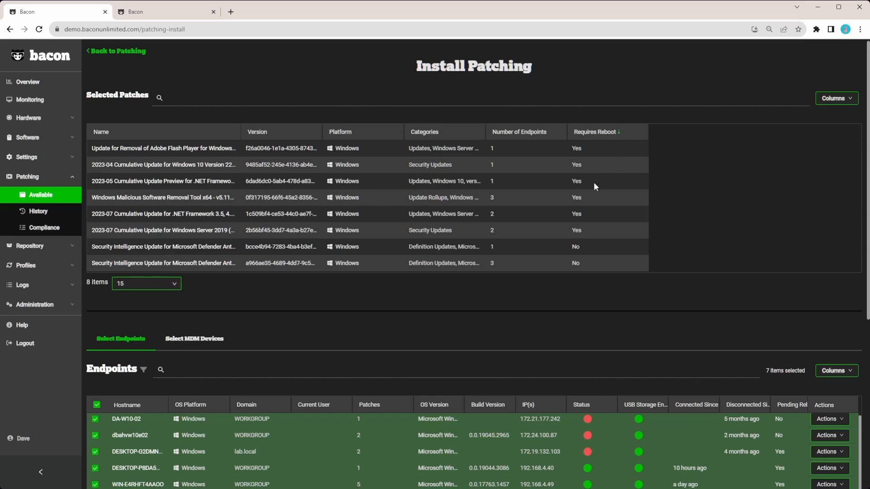
{"action": "scroll", "coordinate": [602, 270], "scroll_direction": "down", "scroll_amount": 6}
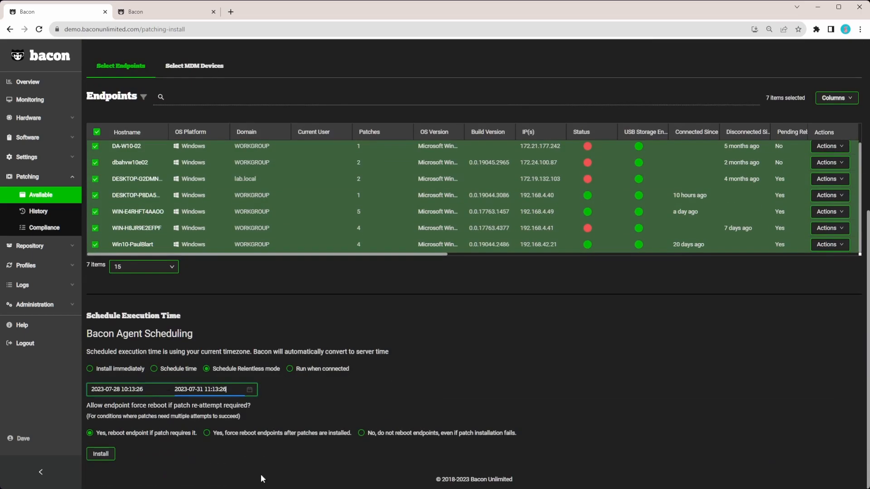
{"action": "left_click", "coordinate": [281, 433]}
{"action": "scroll", "coordinate": [379, 412], "scroll_direction": "up", "scroll_amount": 6}
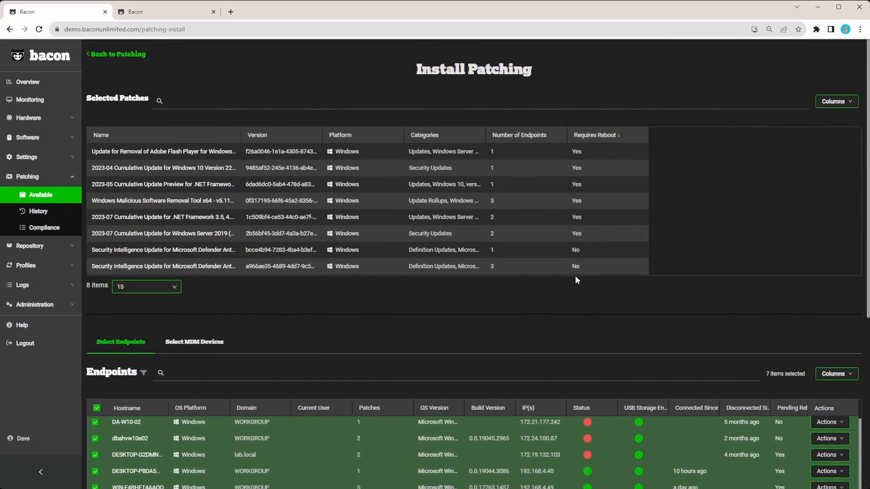
{"action": "scroll", "coordinate": [575, 277], "scroll_direction": "down", "scroll_amount": 6}
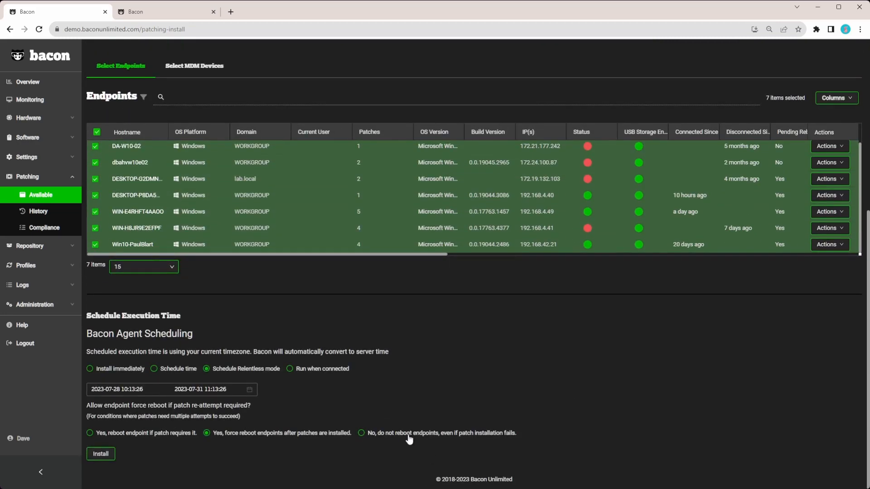
{"action": "scroll", "coordinate": [573, 384], "scroll_direction": "up", "scroll_amount": 6}
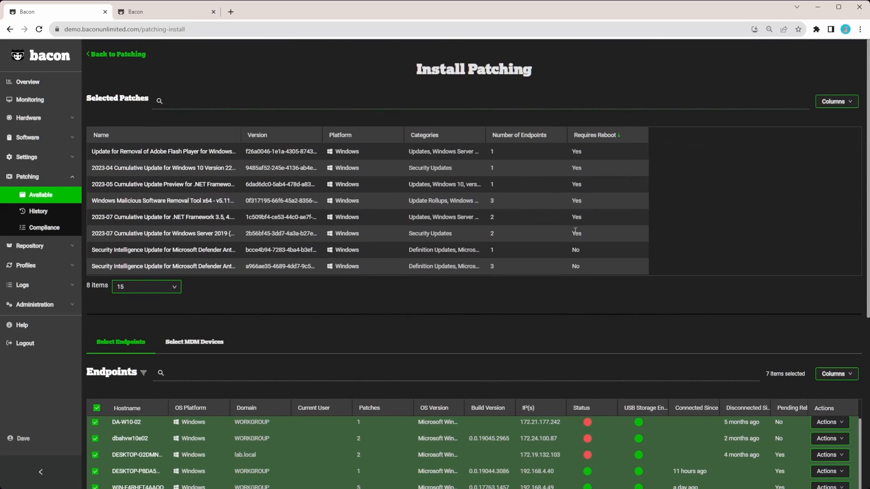
{"action": "scroll", "coordinate": [575, 231], "scroll_direction": "down", "scroll_amount": 5}
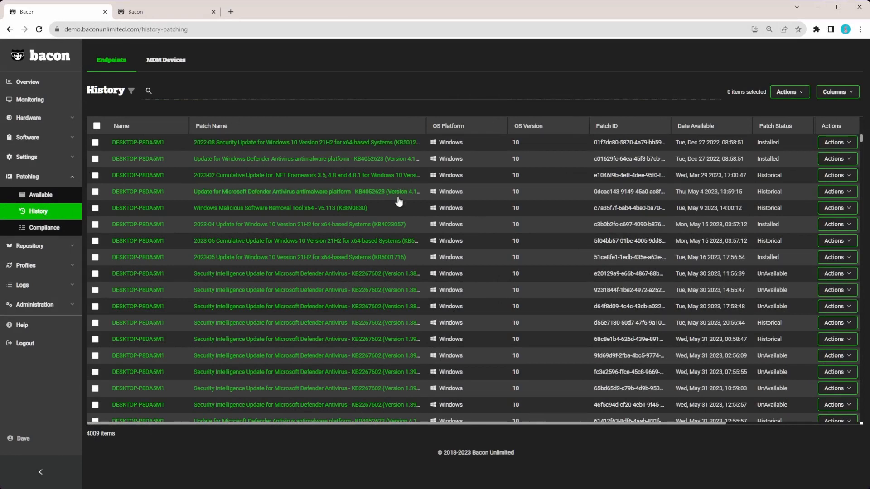
- Search the patching history for the Malicious Software Removal Tool's KB number, KB890830, and look through the matching entries
{"action": "left_click_drag", "start_coordinate": [367, 208], "coordinate": [340, 213]}
{"action": "key", "text": "ctrl+c"}
{"action": "left_click", "coordinate": [330, 88]}
{"action": "key", "text": "ctrl+v"}
{"action": "key", "text": "BackSpace"}
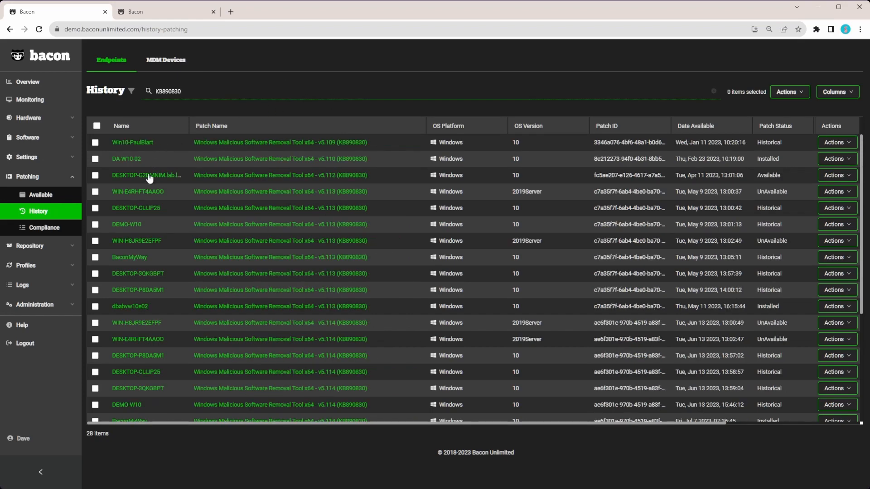
{"action": "scroll", "coordinate": [150, 181], "scroll_direction": "down", "scroll_amount": 3}
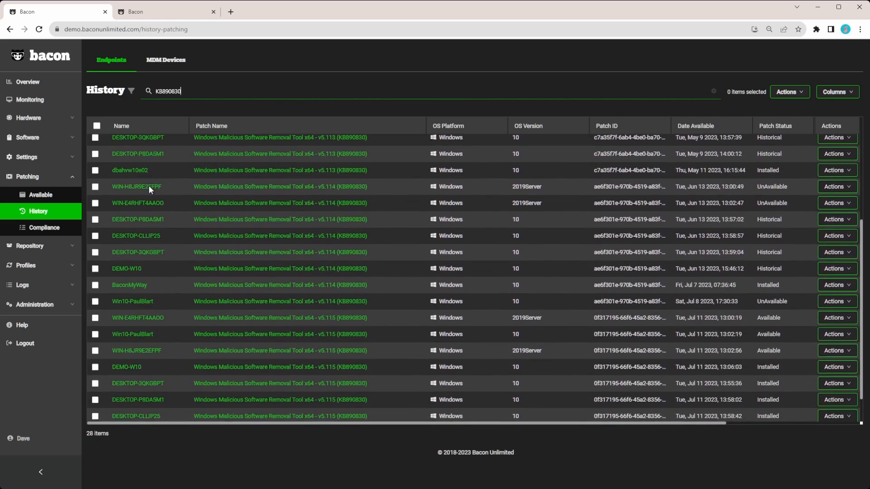
{"action": "scroll", "coordinate": [148, 186], "scroll_direction": "down", "scroll_amount": 2}
{"action": "scroll", "coordinate": [150, 190], "scroll_direction": "up", "scroll_amount": 3}
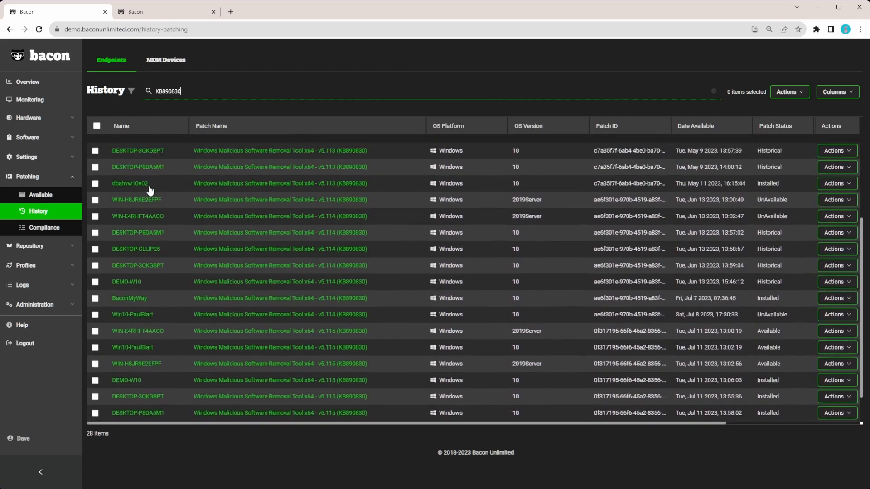
{"action": "scroll", "coordinate": [150, 189], "scroll_direction": "up", "scroll_amount": 3}
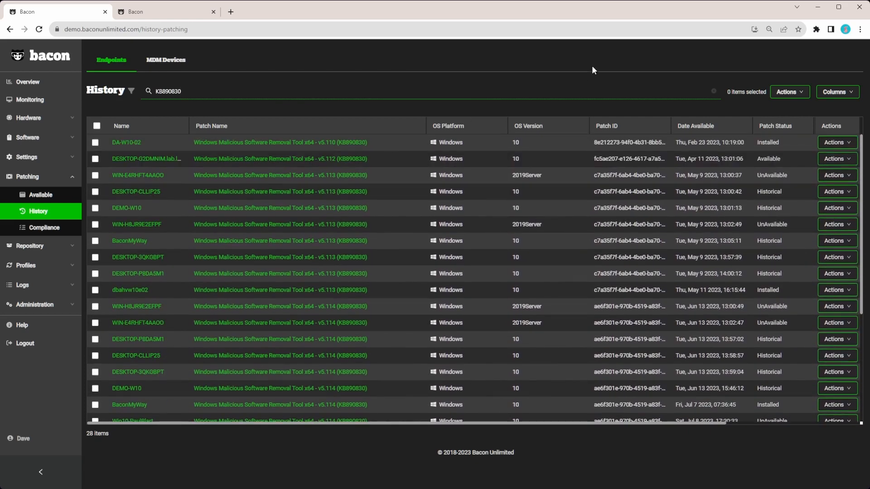
- Sort the filtered patch history by patch status in ascending order and review the statuses across the endpoints
{"action": "left_click", "coordinate": [785, 130]}
{"action": "left_click", "coordinate": [785, 129]}
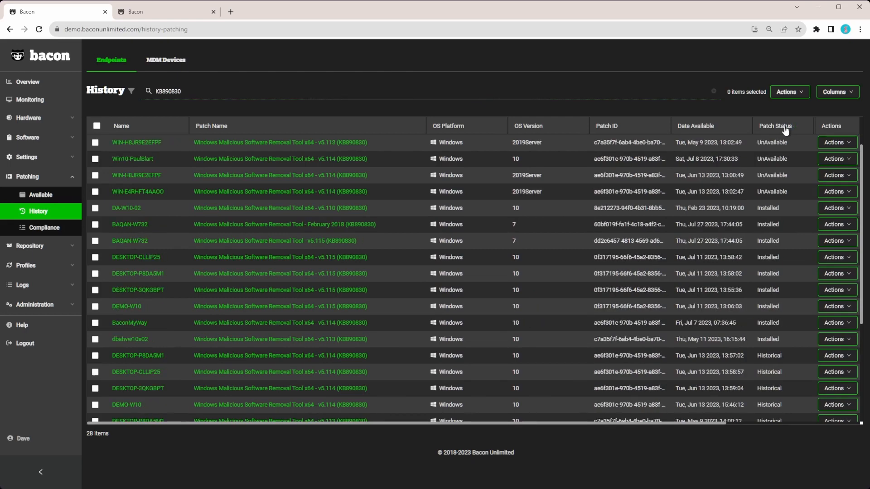
{"action": "left_click", "coordinate": [783, 134]}
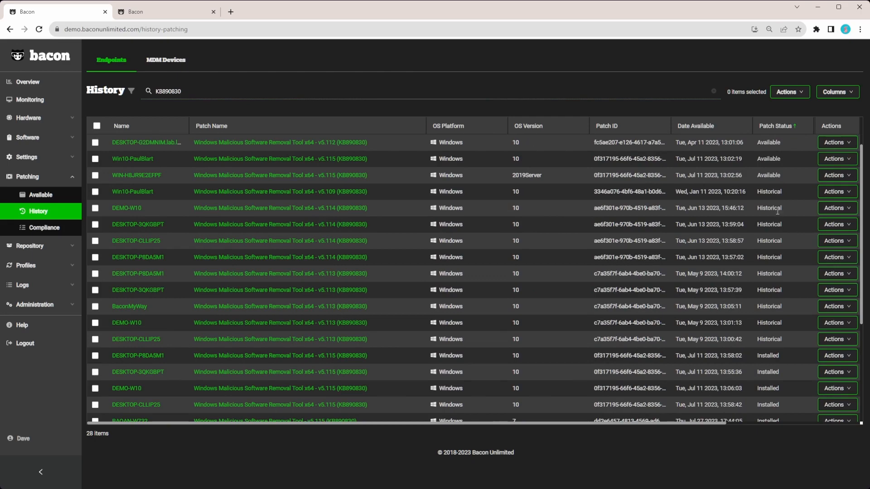
{"action": "scroll", "coordinate": [781, 295], "scroll_direction": "down", "scroll_amount": 3}
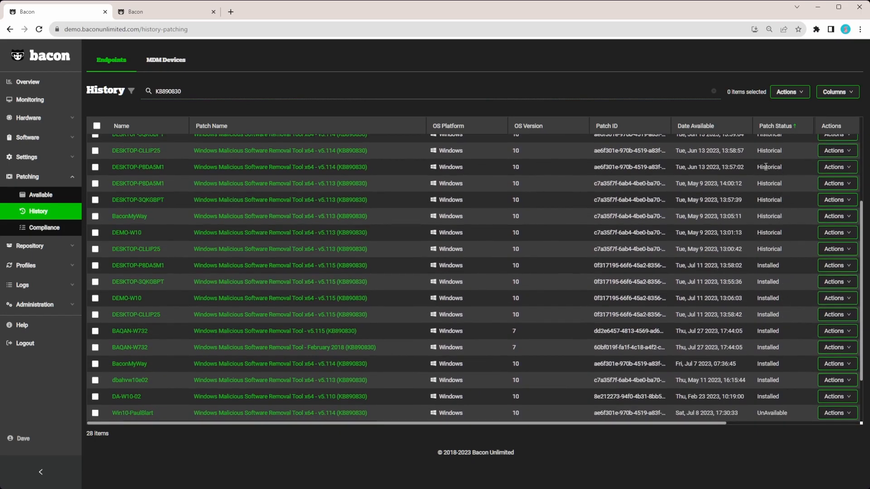
{"action": "scroll", "coordinate": [781, 317], "scroll_direction": "down", "scroll_amount": 3}
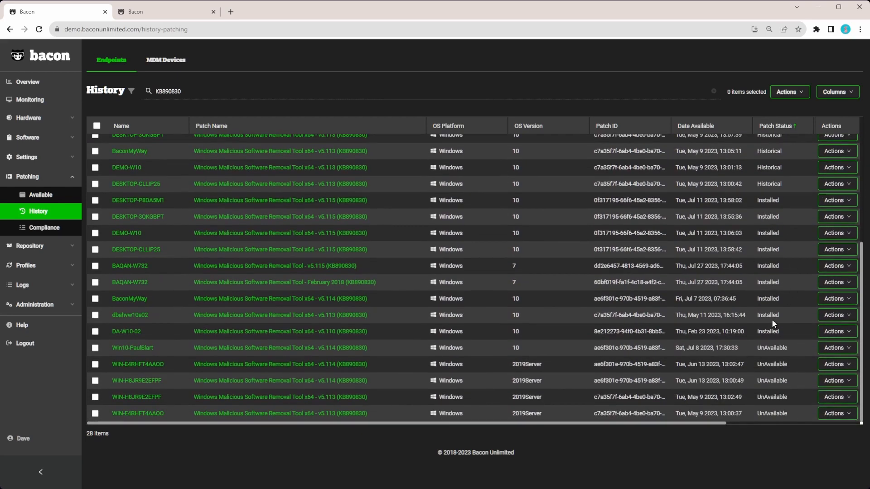
{"action": "scroll", "coordinate": [771, 319], "scroll_direction": "up", "scroll_amount": 6}
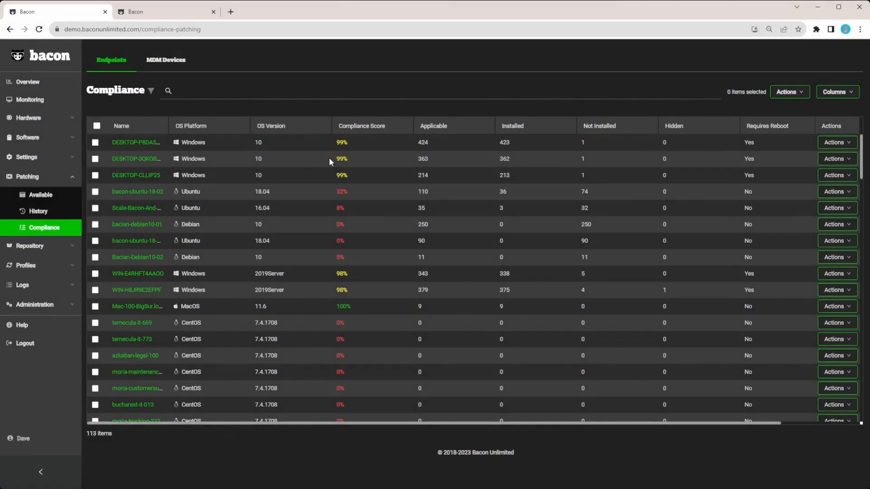
- Sort the endpoints in the patching compliance list by compliance score
{"action": "left_click", "coordinate": [392, 129]}
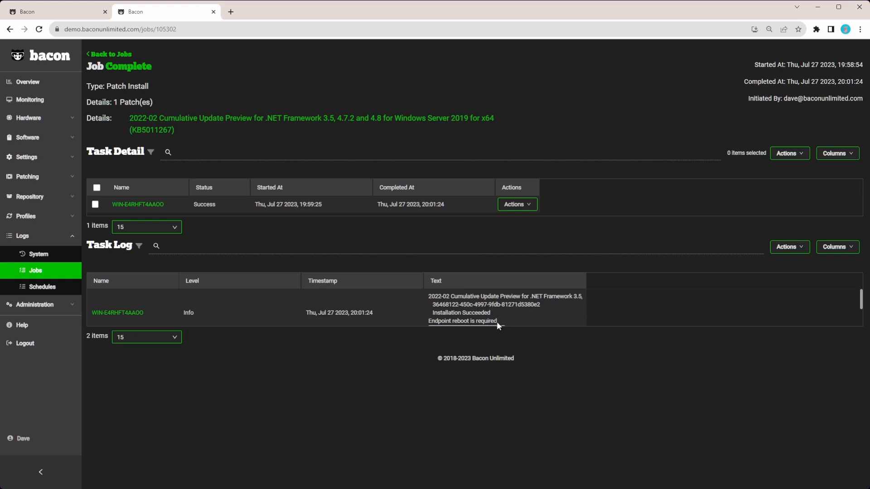
- Read the remaining task log entries of the completed patch install job
{"action": "scroll", "coordinate": [504, 317], "scroll_direction": "down", "scroll_amount": 2}
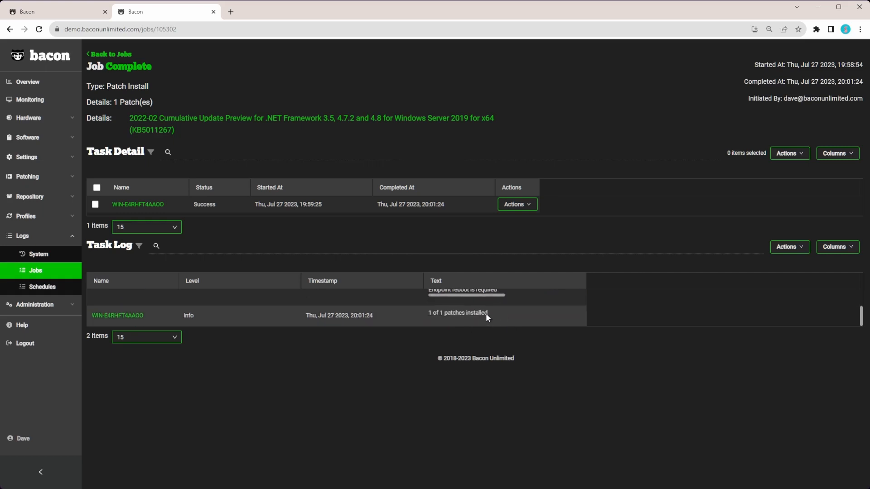